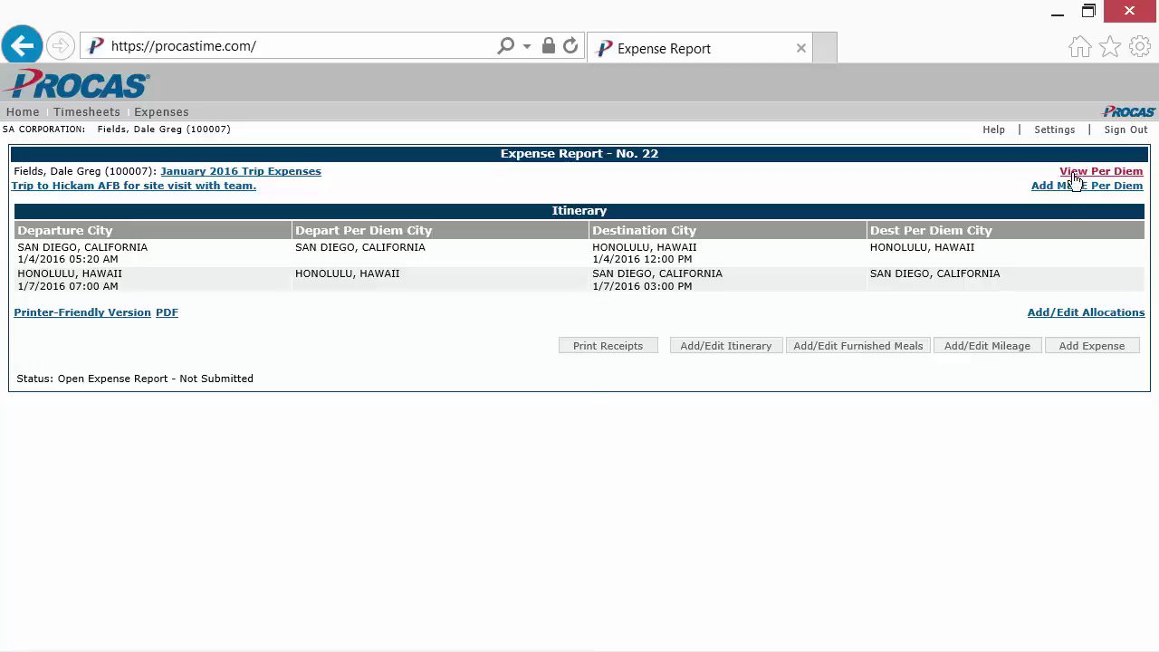
Step: Review the trip's per diem rates for Honolulu by date and return to the expense report
{"action": "left_click", "coordinate": [1078, 179]}
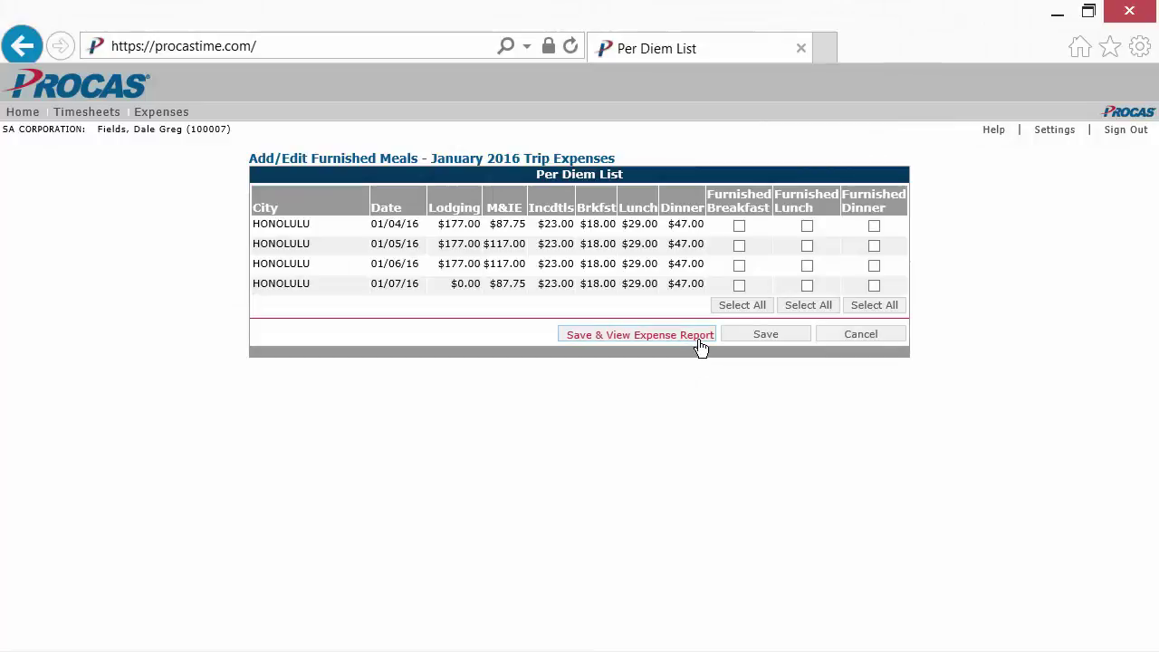
{"action": "left_click", "coordinate": [701, 346]}
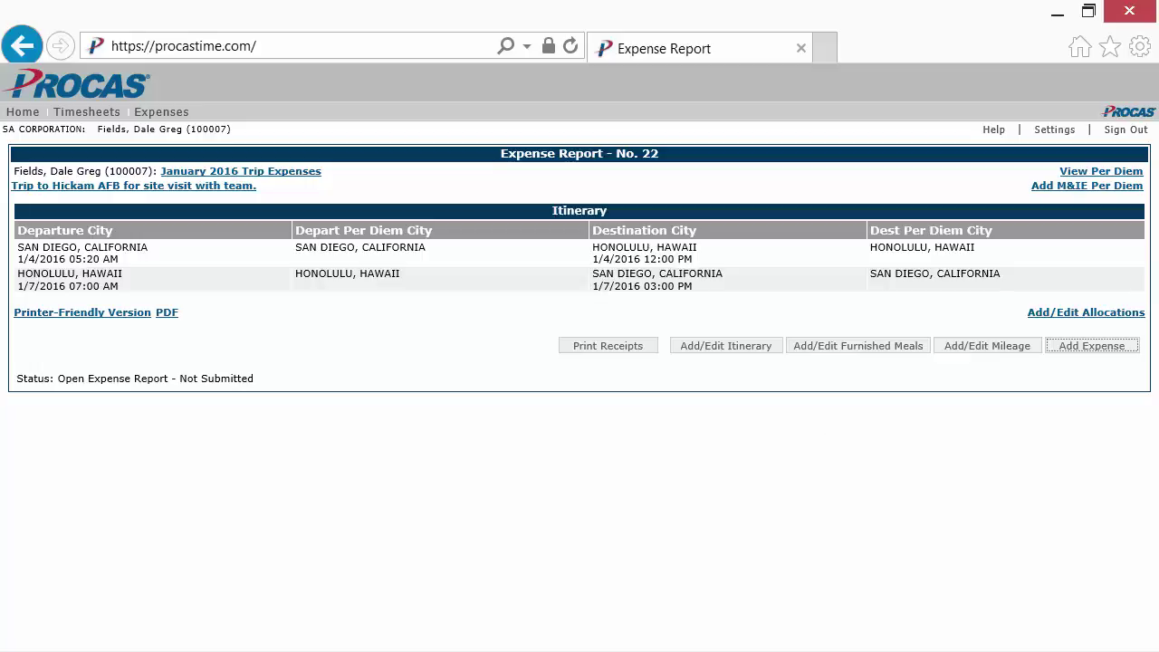
Step: Add a Hilton receipt dated 1/7/2016, paid by company credit card VISA, with Hilton Receipt Jan-16.pdf attached, and save it to continue to its details
{"action": "left_click", "coordinate": [1091, 345]}
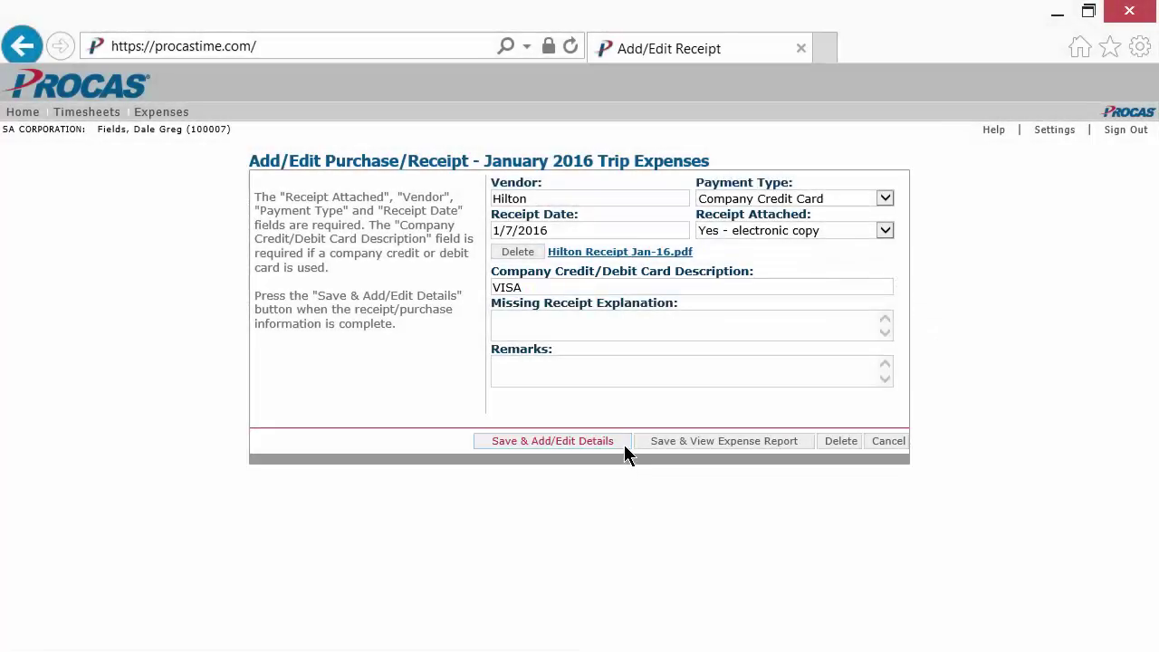
{"action": "left_click", "coordinate": [625, 446]}
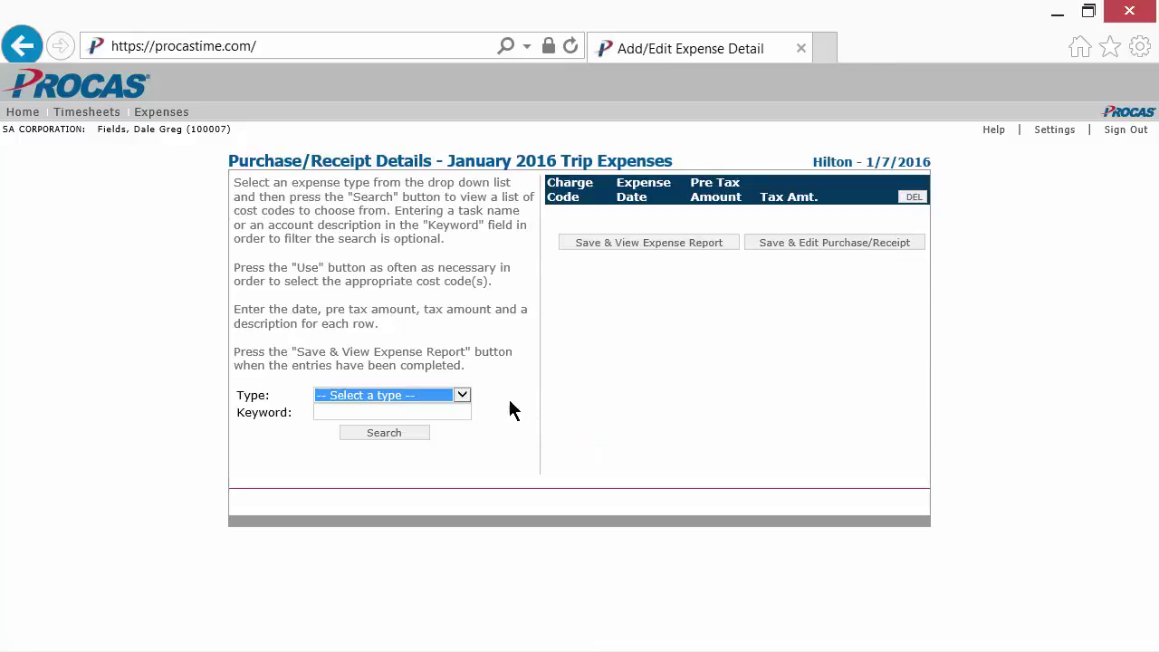
Step: Find the Lodging Per Diem charge codes and add the USAF Phase II one to the Hilton receipt details
{"action": "left_click", "coordinate": [462, 396]}
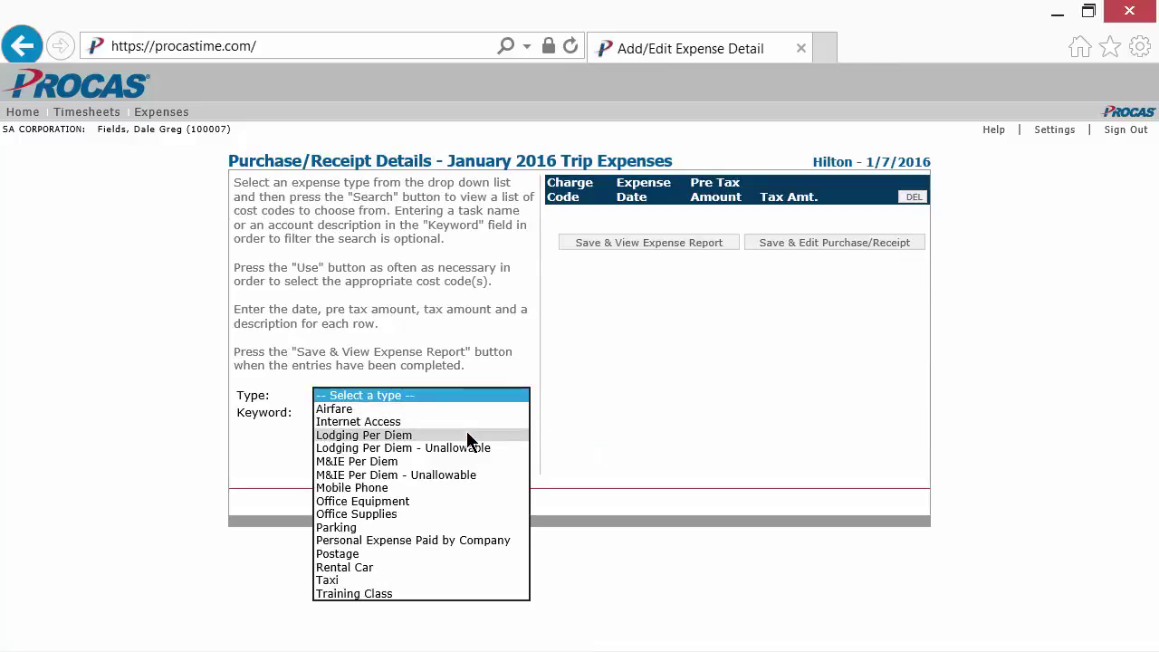
{"action": "left_click", "coordinate": [466, 432]}
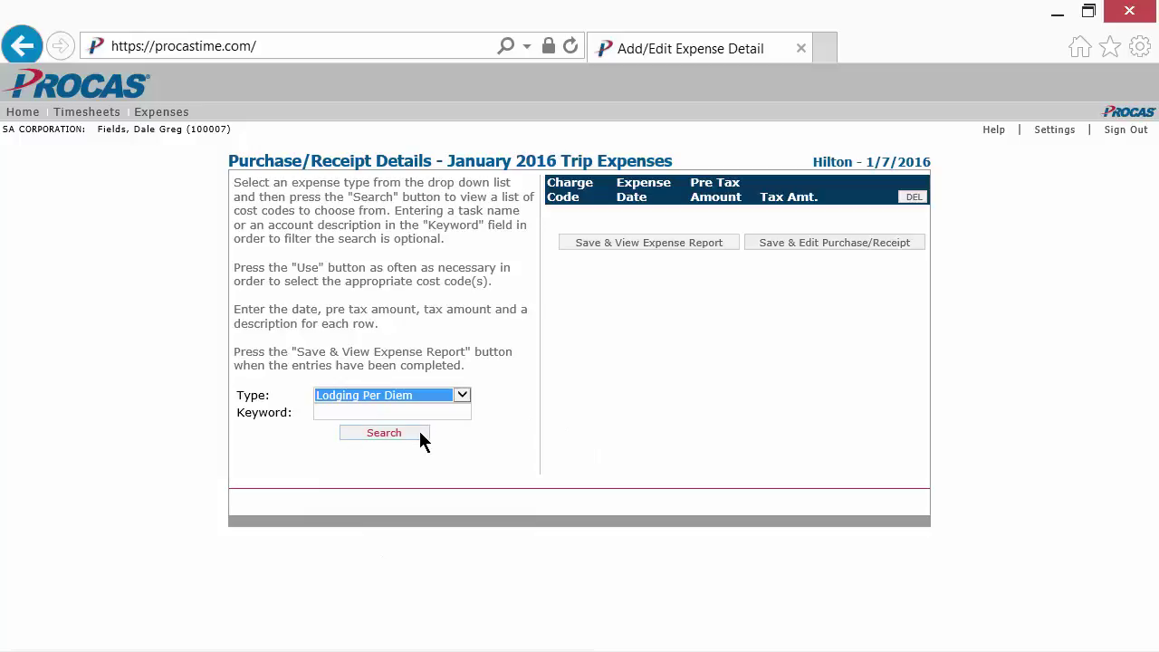
{"action": "left_click", "coordinate": [421, 437]}
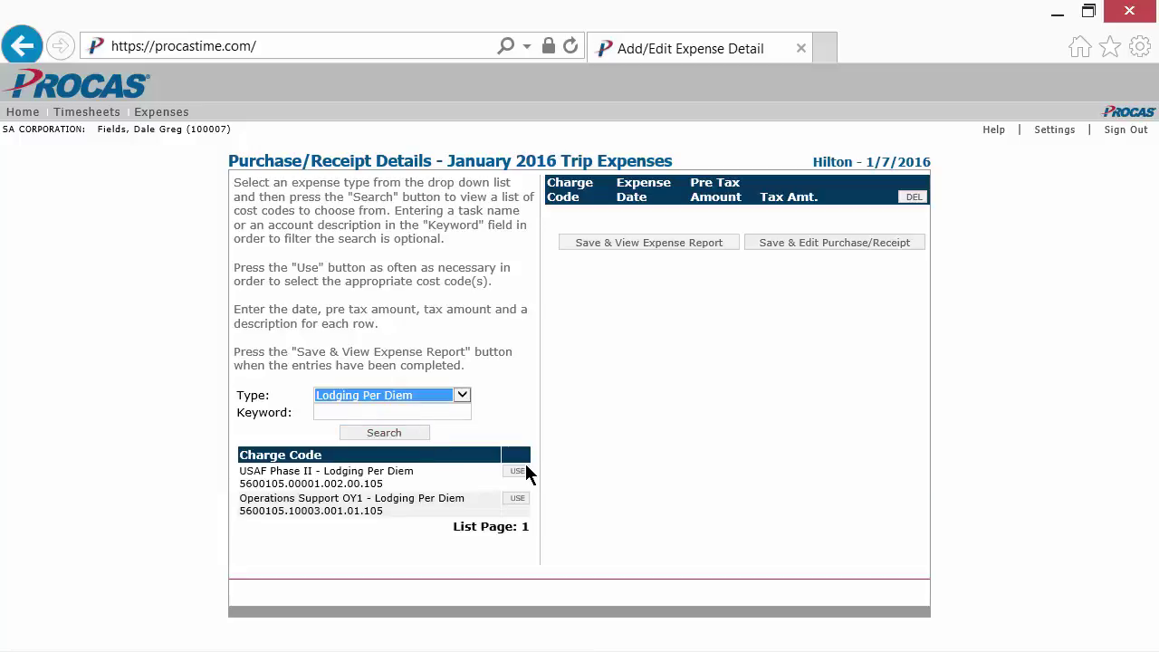
{"action": "left_click", "coordinate": [518, 473]}
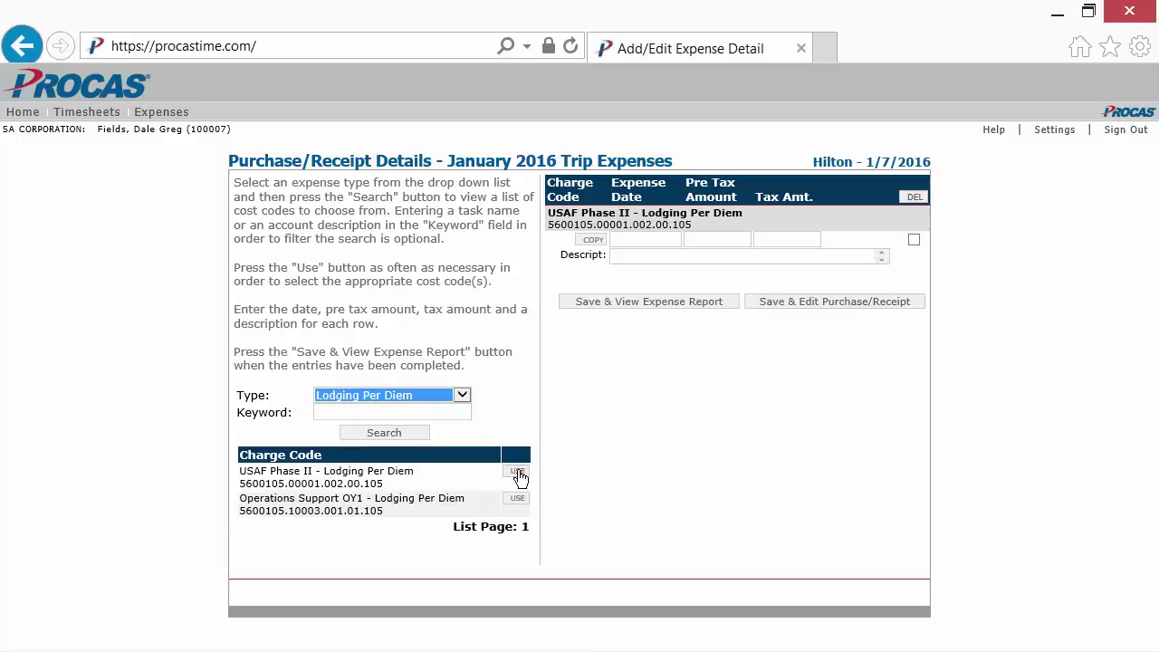
Step: Fill in the lodging entry with expense date 1/4/16, pre-tax amount 177, tax amount 42.58 and description "One night stay"
{"action": "left_click", "coordinate": [630, 241]}
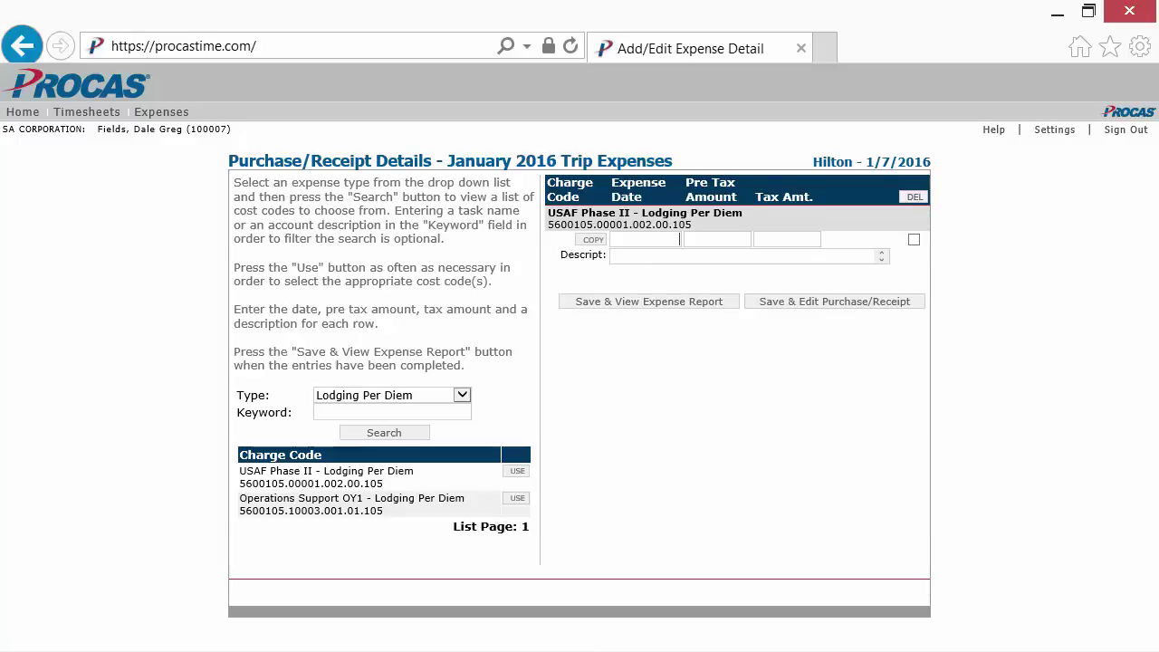
{"action": "type", "text": "1/4/16"}
{"action": "key", "text": "Tab"}
{"action": "type", "text": "177"}
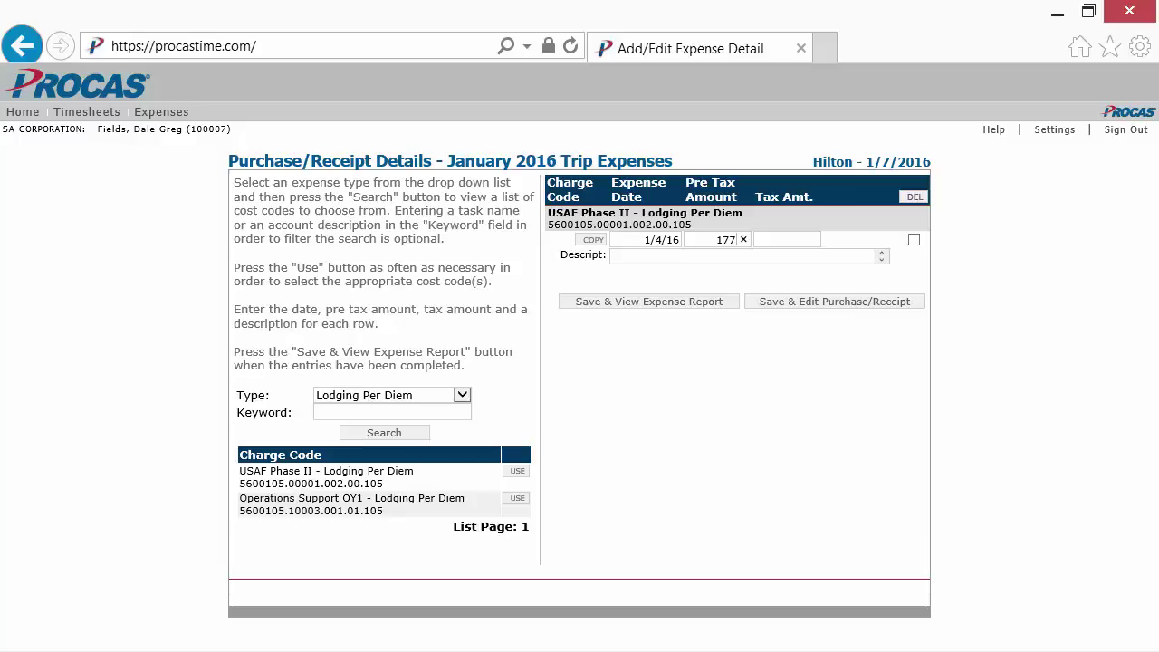
{"action": "key", "text": "Tab"}
{"action": "type", "text": "42.58"}
{"action": "key", "text": "Tab"}
{"action": "type", "text": "One night "}
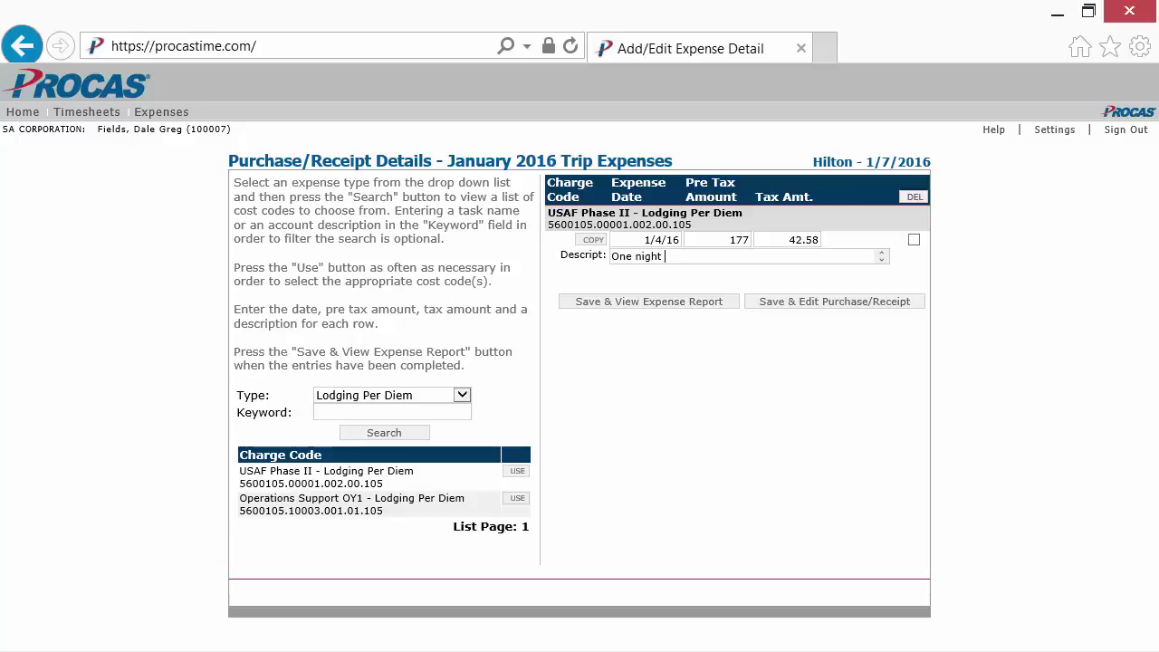
{"action": "type", "text": "stay"}
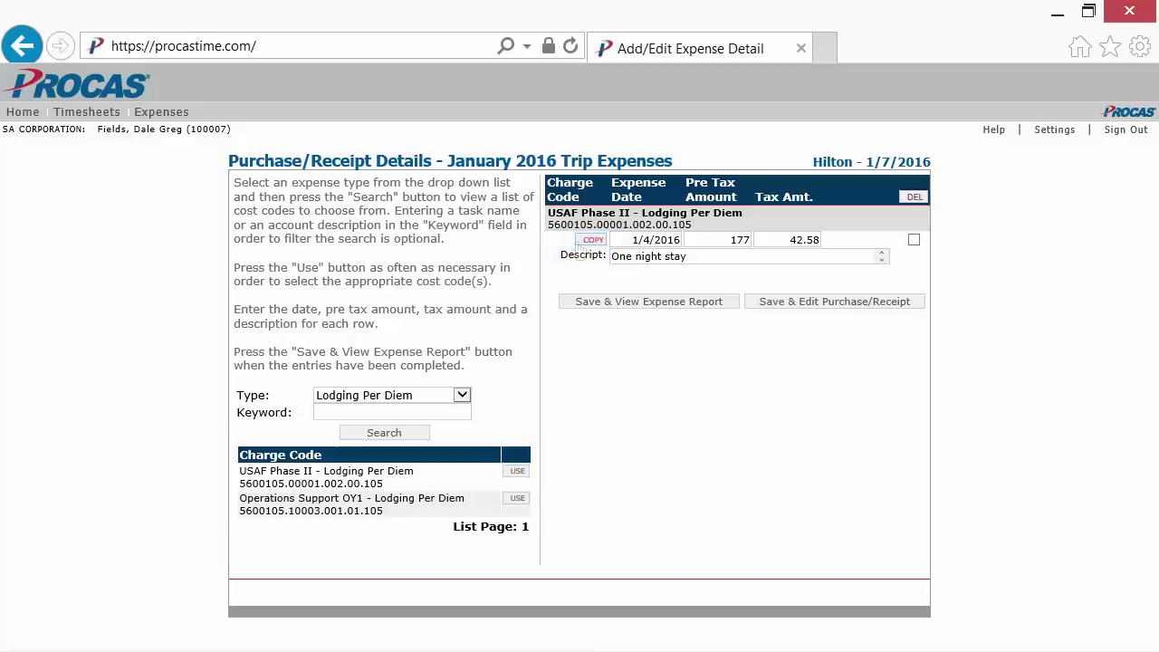
Step: Make 2 copies of the lodging entry with a daily date increment starting 1/5/16
{"action": "left_click", "coordinate": [578, 243]}
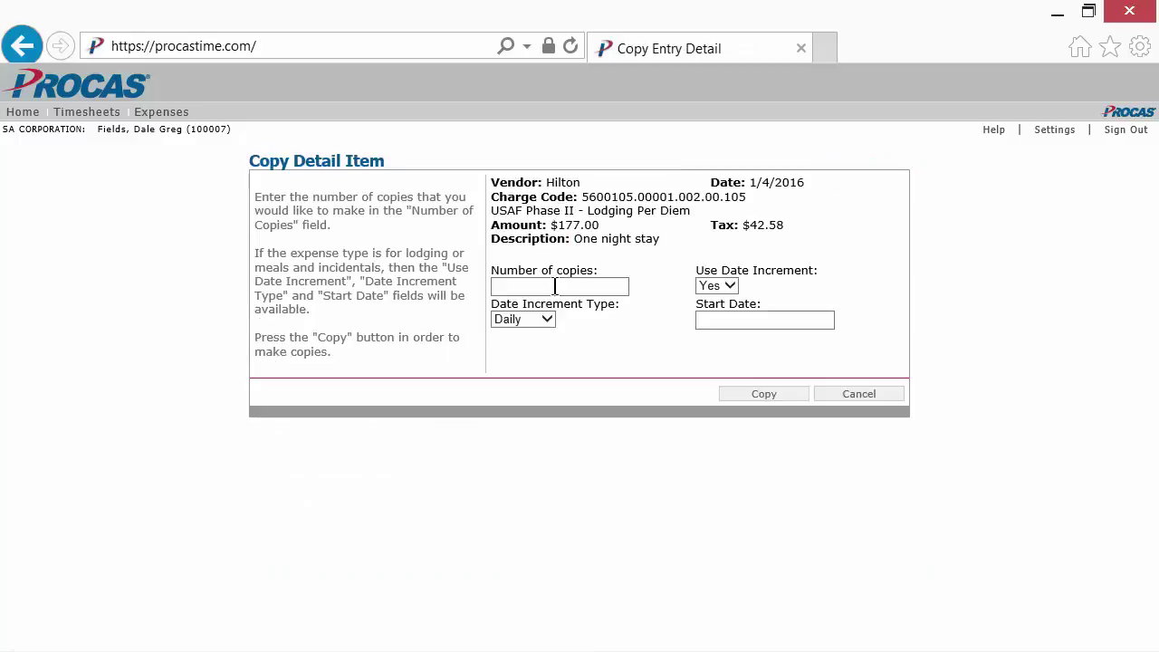
{"action": "left_click", "coordinate": [555, 287]}
{"action": "type", "text": "2"}
{"action": "left_click", "coordinate": [728, 286]}
{"action": "left_click", "coordinate": [727, 285]}
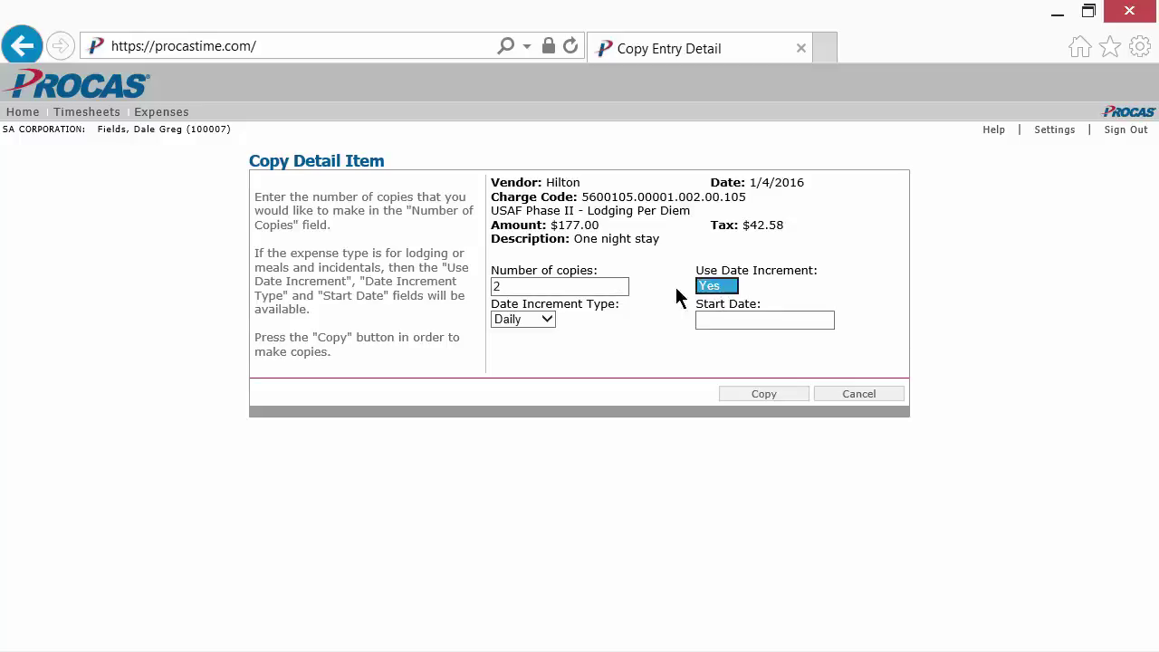
{"action": "left_click", "coordinate": [550, 323]}
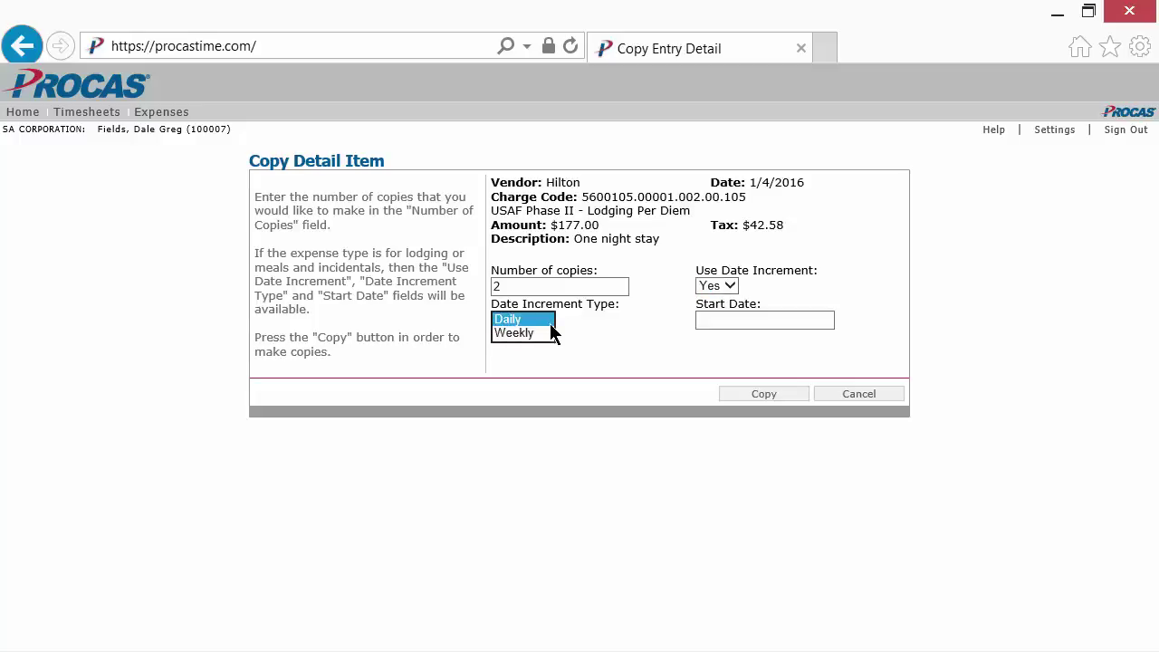
{"action": "left_click", "coordinate": [549, 323]}
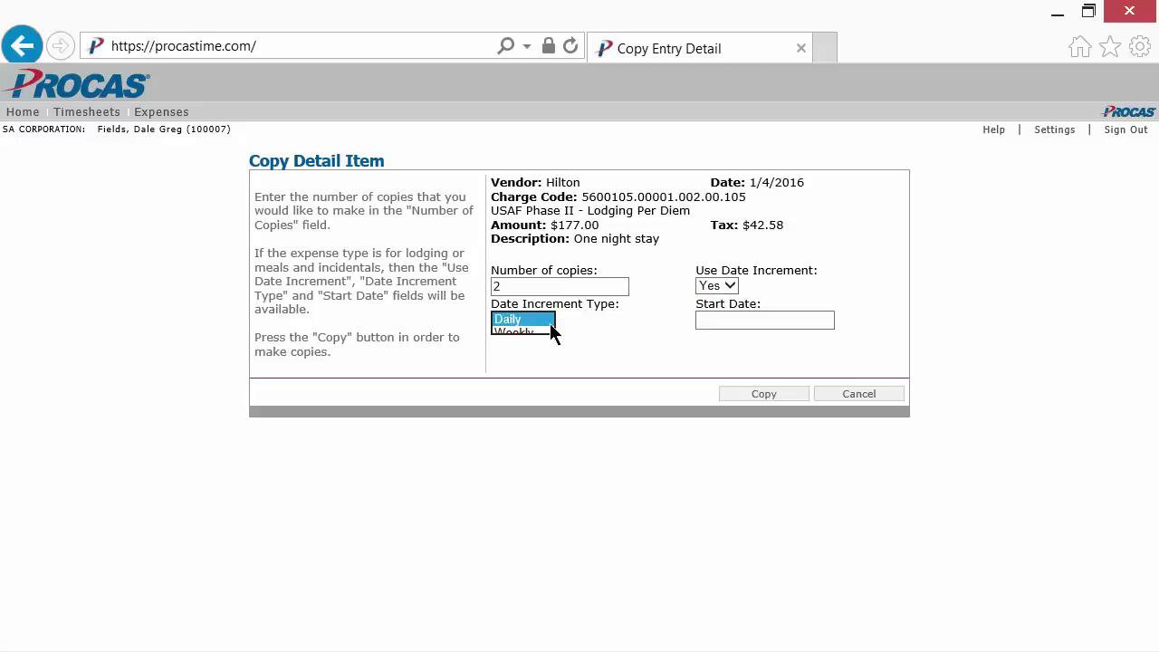
{"action": "left_click", "coordinate": [708, 321]}
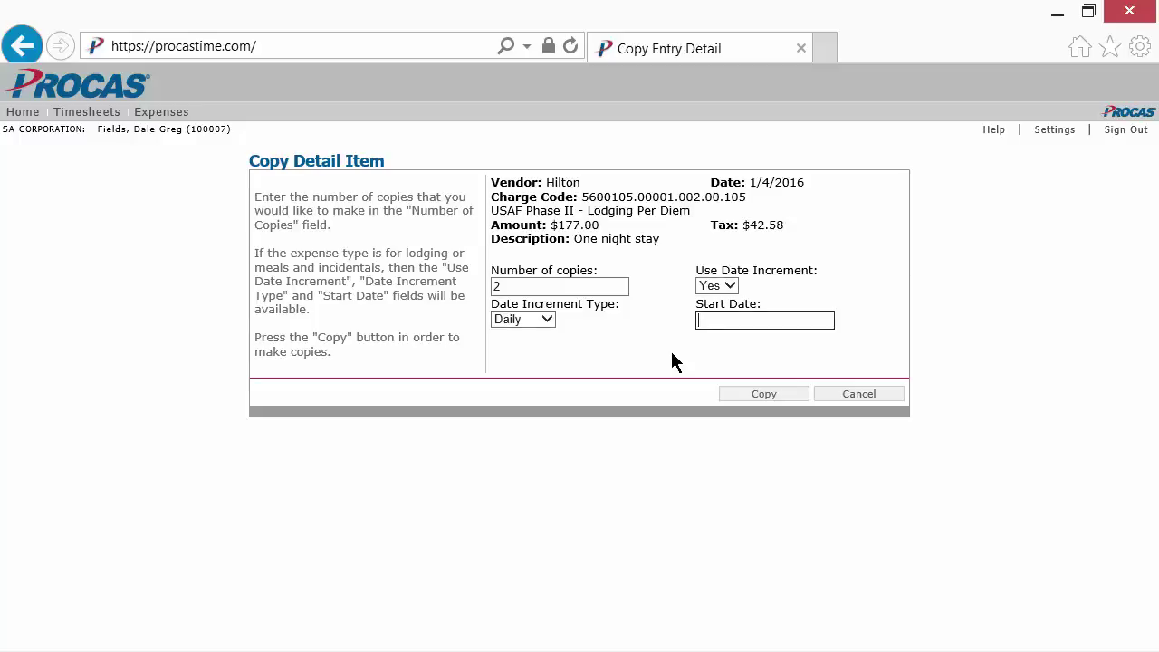
{"action": "type", "text": "1/5/16"}
{"action": "left_click", "coordinate": [735, 396]}
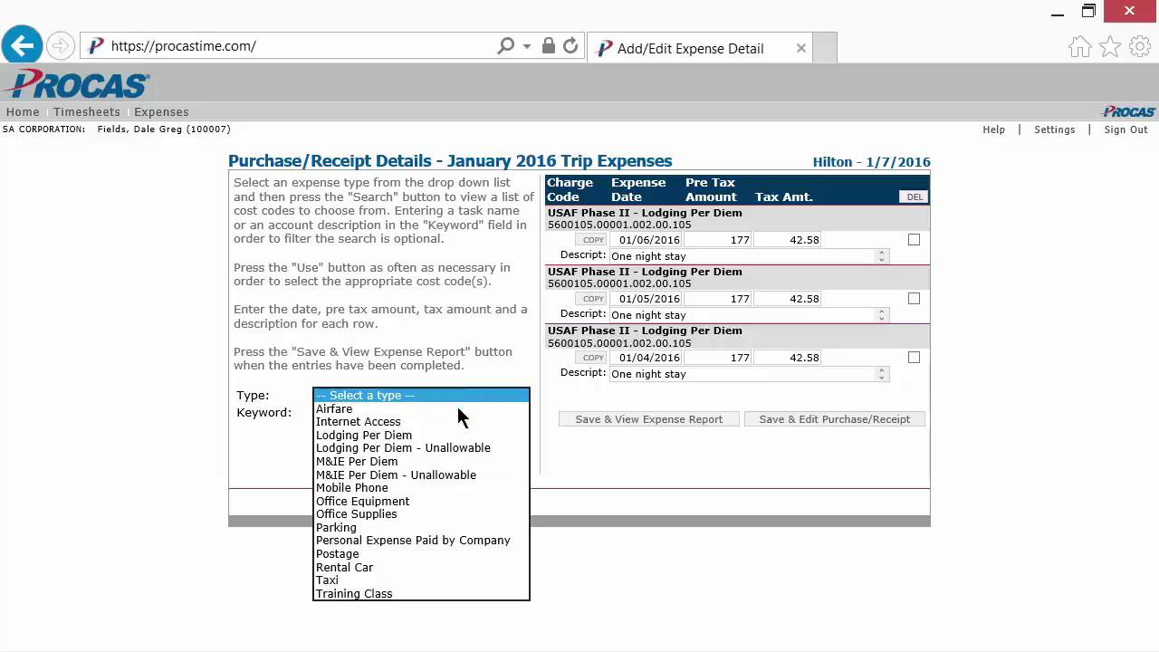
Step: Add a USAF Phase II Parking entry with pre-tax amount 75 and description "3 days of parking"
{"action": "left_click", "coordinate": [415, 525]}
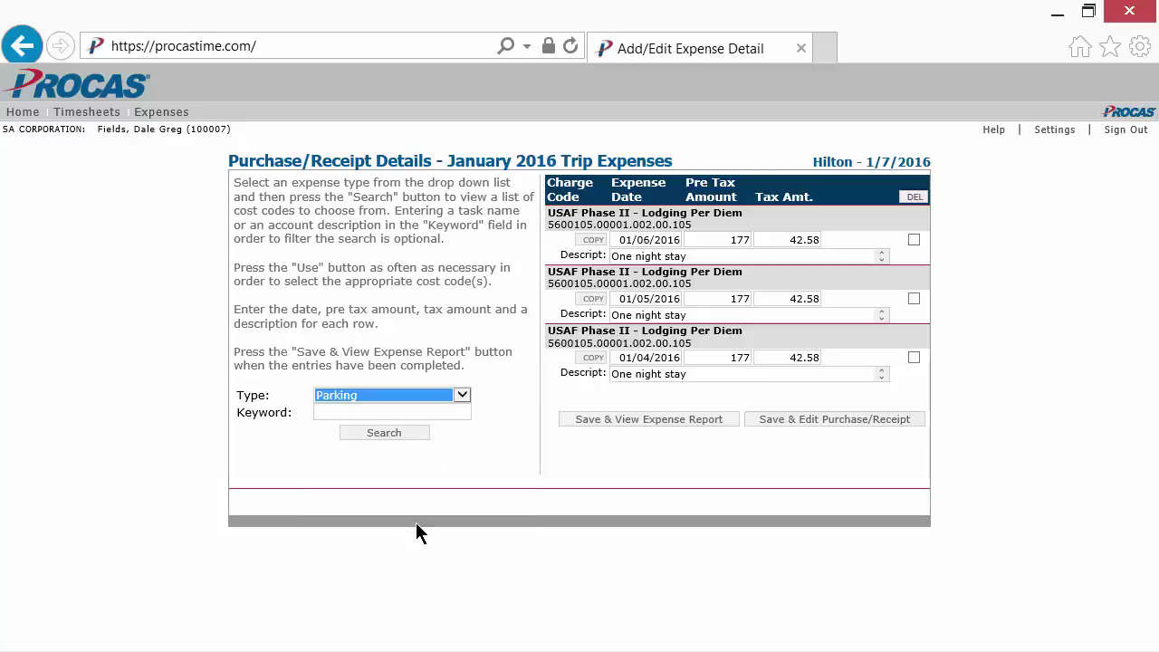
{"action": "left_click", "coordinate": [419, 432]}
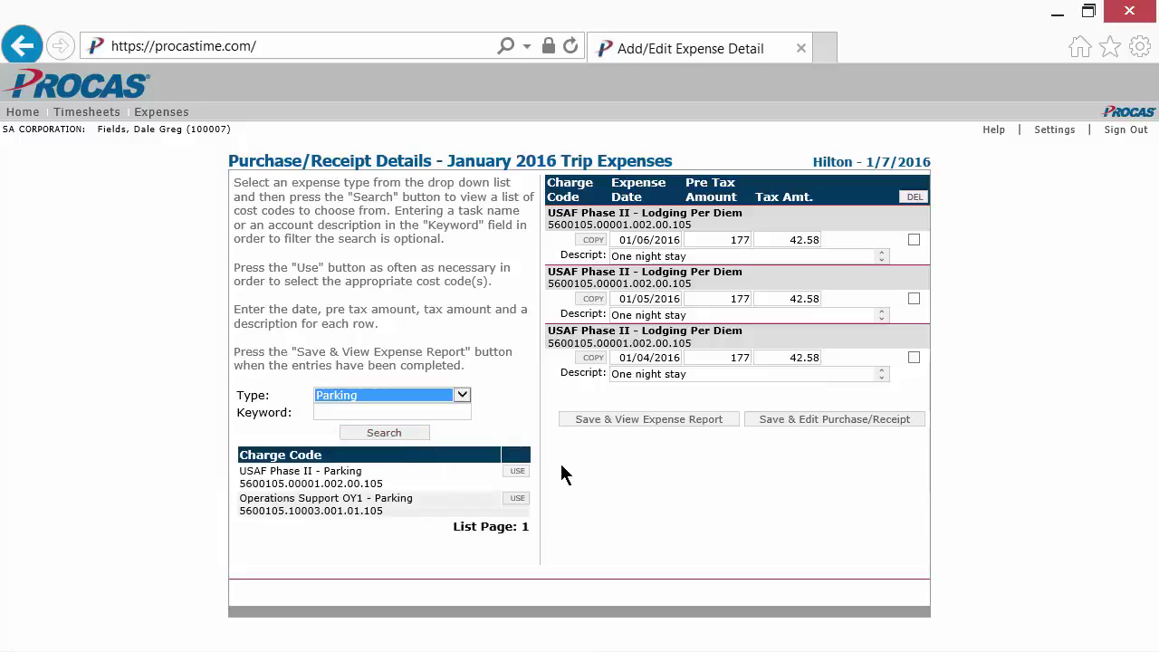
{"action": "left_click", "coordinate": [517, 472]}
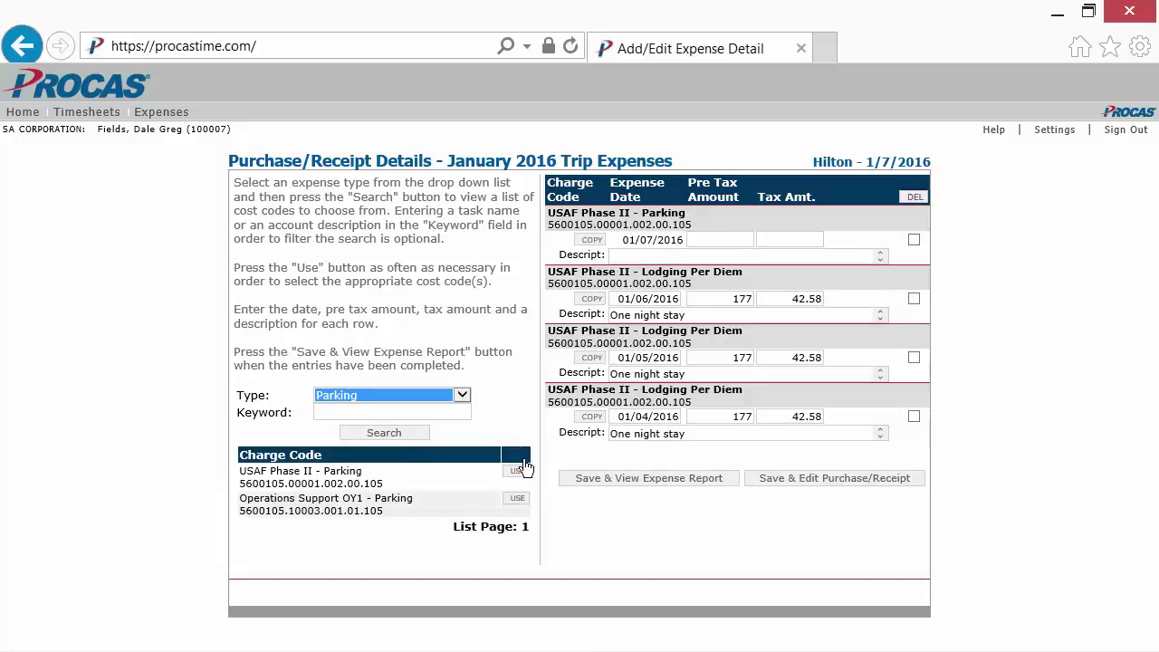
{"action": "left_click", "coordinate": [713, 239]}
{"action": "type", "text": "75"}
{"action": "key", "text": "Tab"}
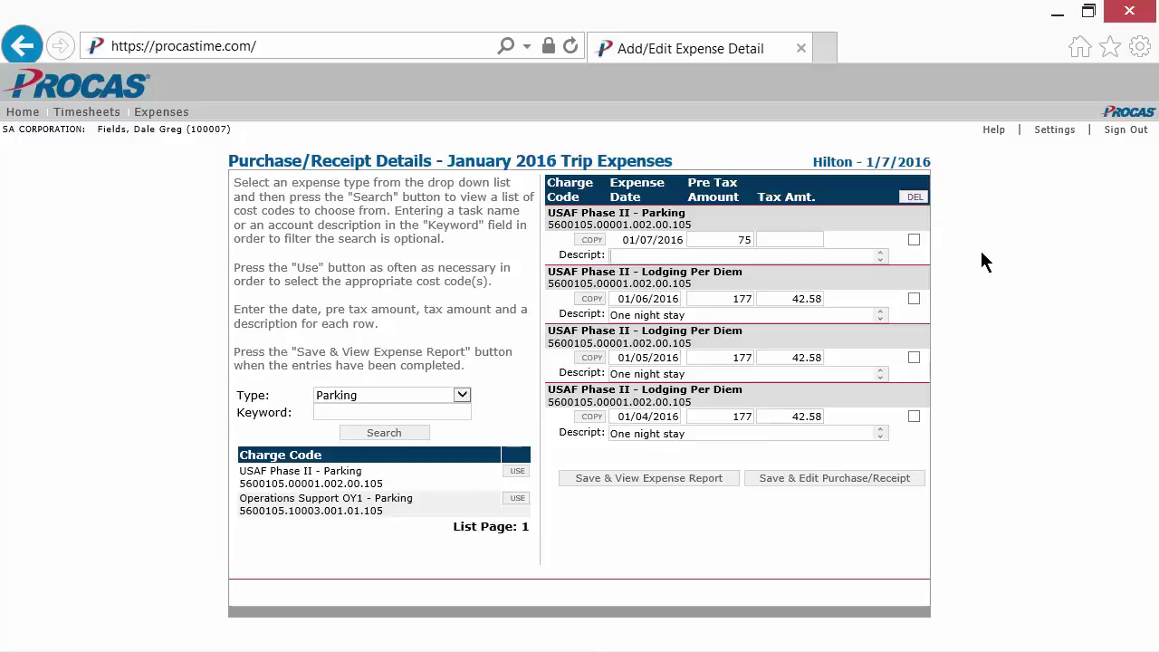
{"action": "type", "text": "3 days of parking"}
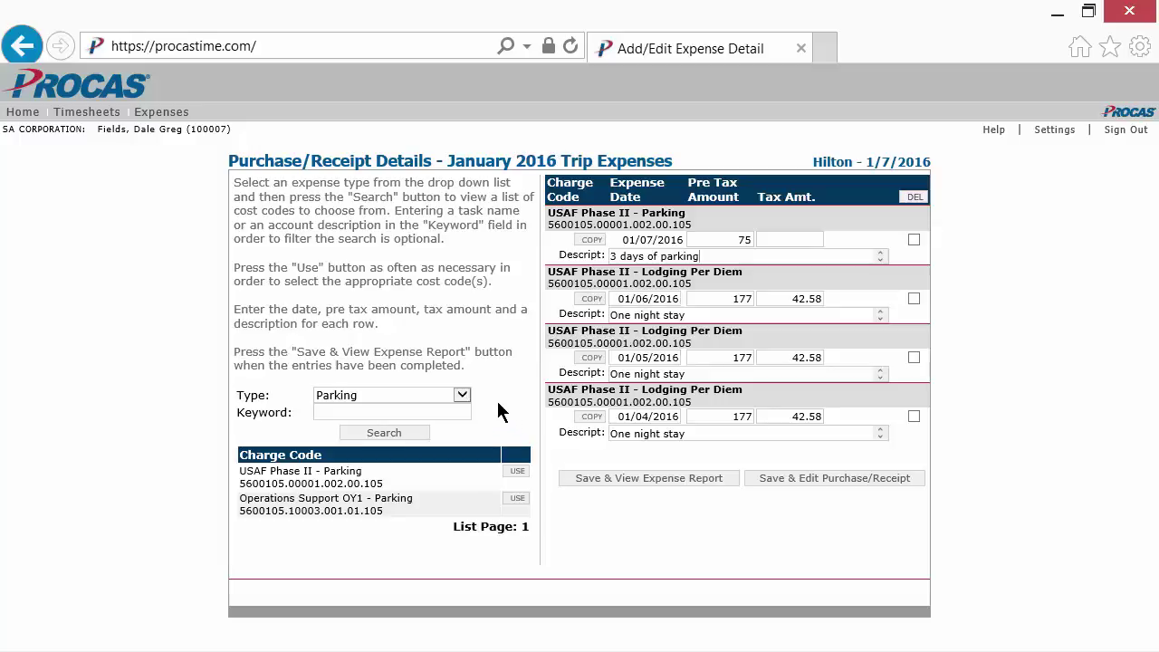
Step: Find the Personal Expense Paid by Company charge code and add the Accounts payable - trade entry to the receipt details
{"action": "left_click", "coordinate": [461, 395]}
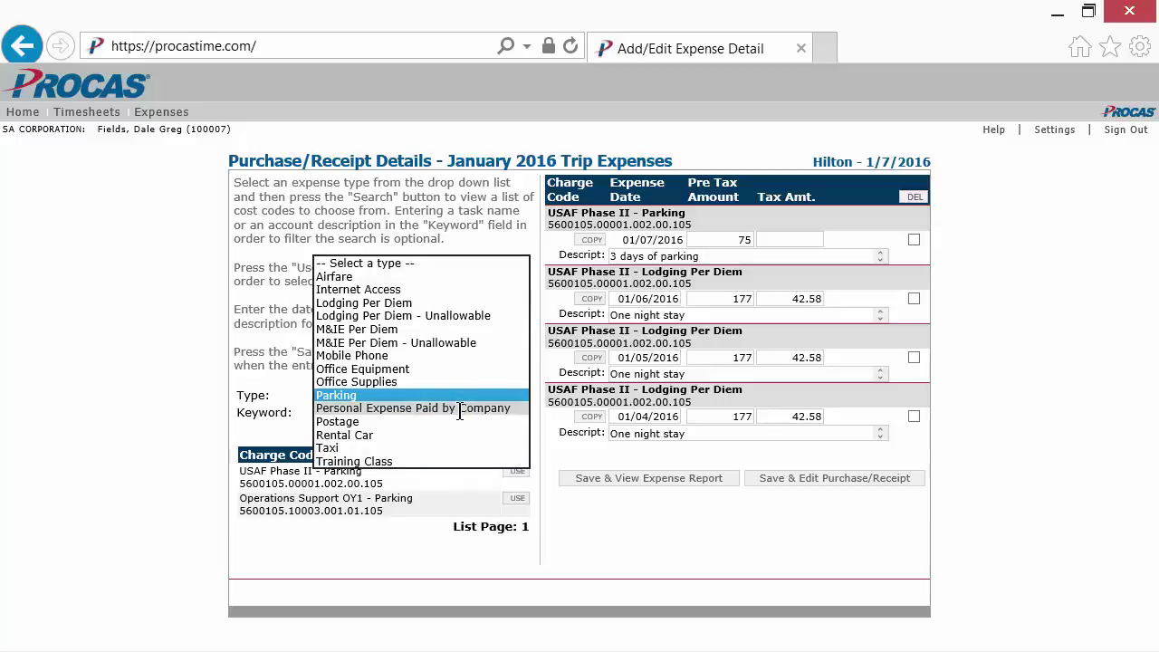
{"action": "left_click", "coordinate": [464, 409]}
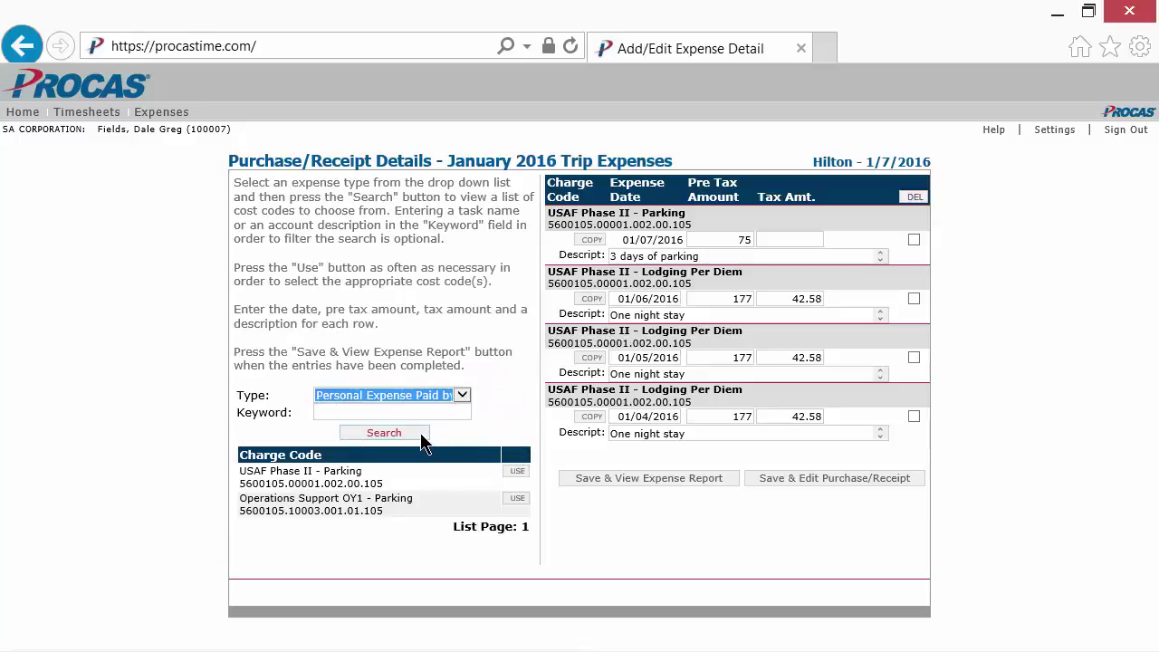
{"action": "left_click", "coordinate": [422, 434]}
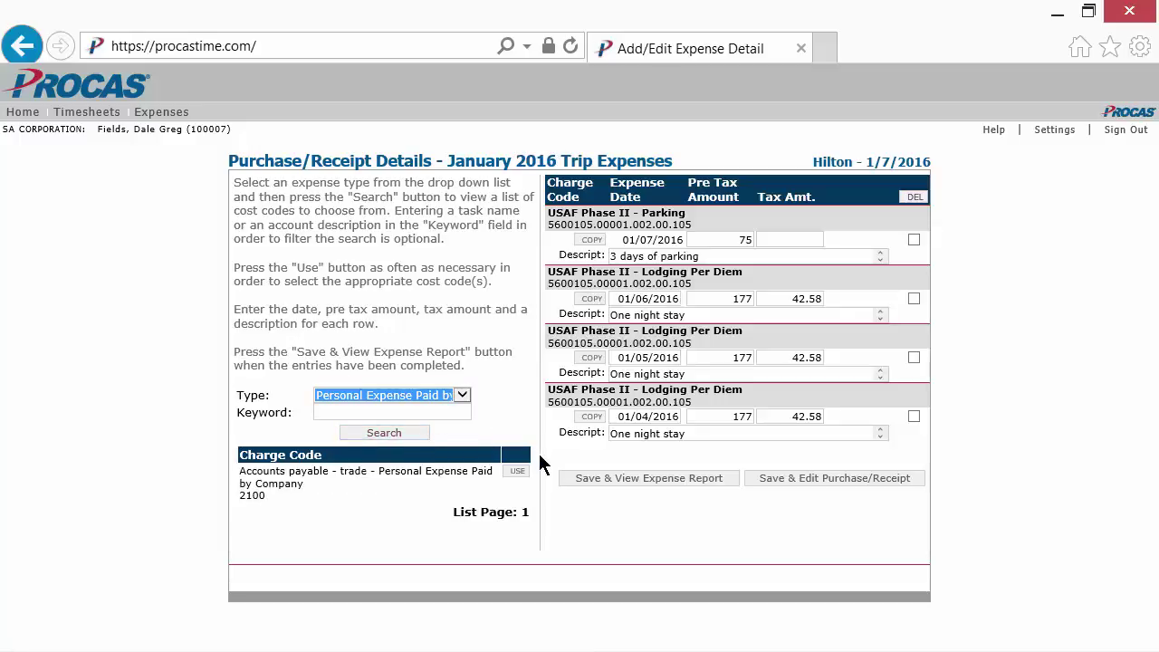
{"action": "left_click", "coordinate": [522, 476]}
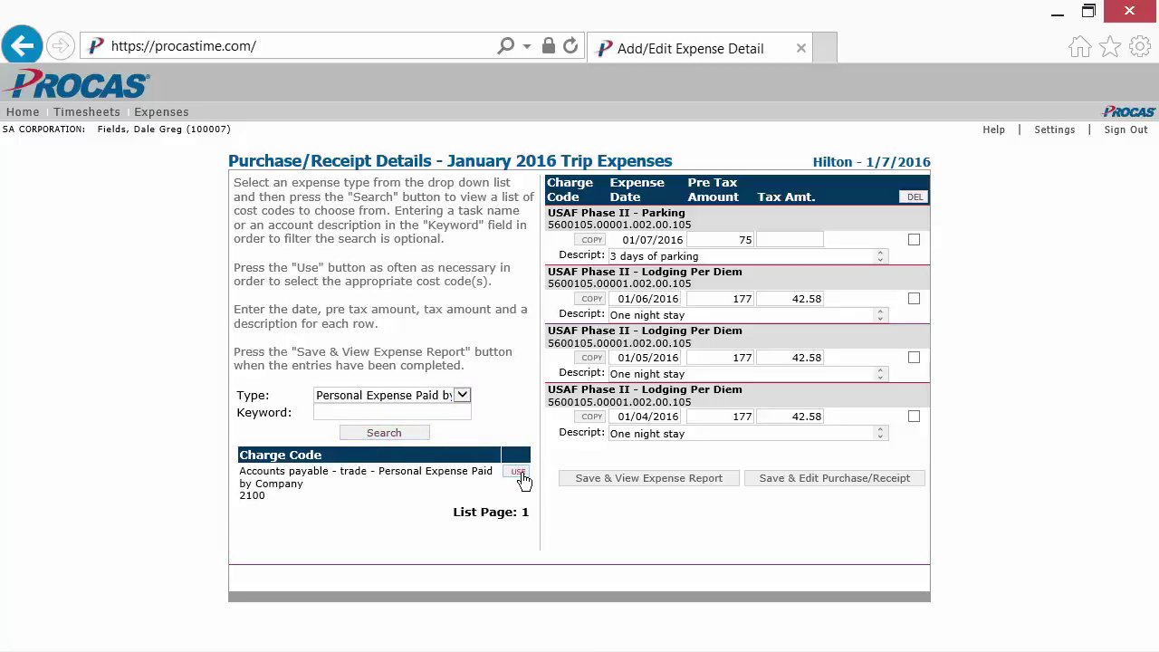
Step: Fill in the personal expense with date 1/5/16, pre-tax amount 20 and description "Personal movie rental", and save the details to view the expense report
{"action": "left_click", "coordinate": [628, 239]}
{"action": "type", "text": "1/5"}
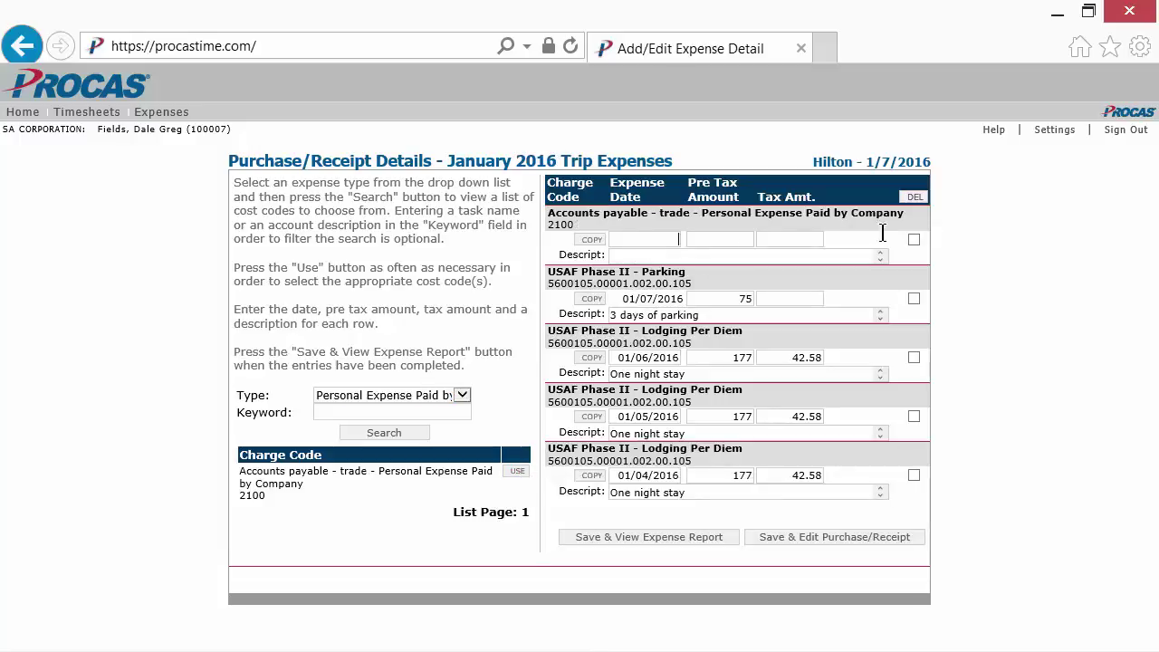
{"action": "type", "text": "/16"}
{"action": "key", "text": "Tab"}
{"action": "type", "text": "20"}
{"action": "key", "text": "Tab"}
{"action": "type", "text": "Personal movie rental"}
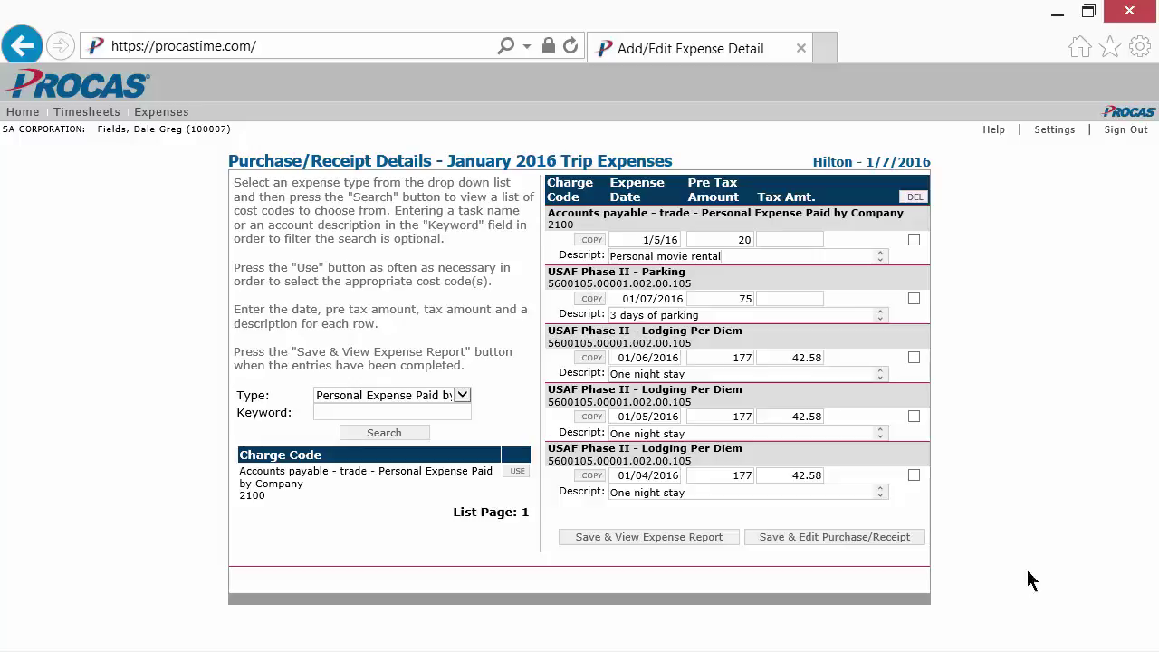
{"action": "left_click", "coordinate": [718, 537]}
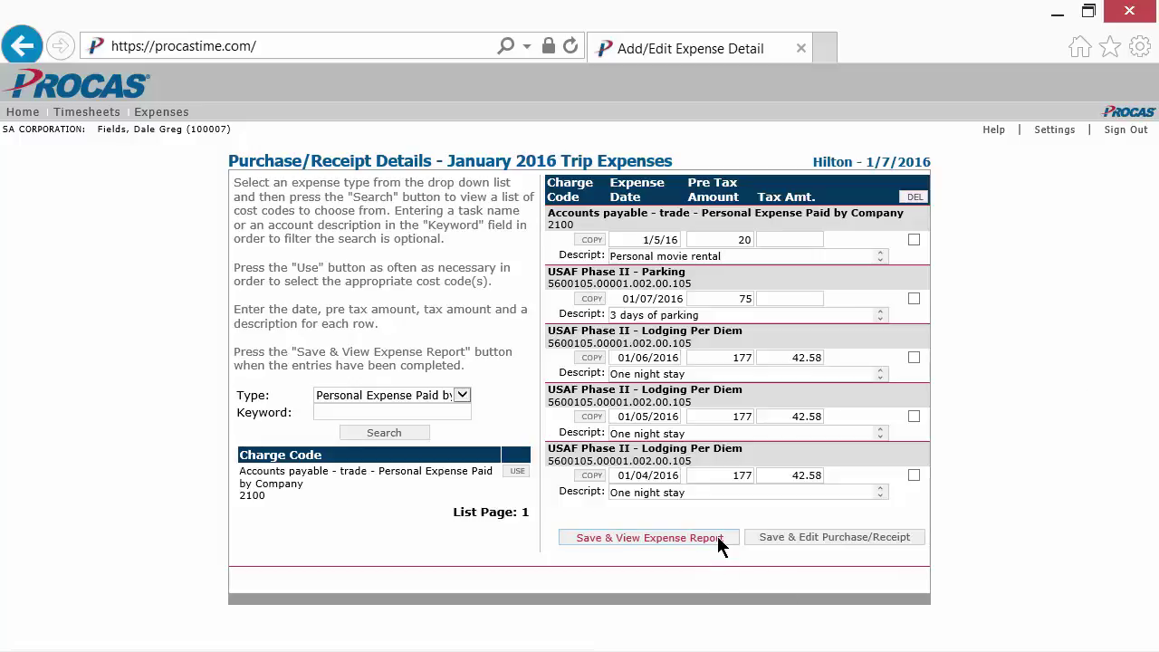